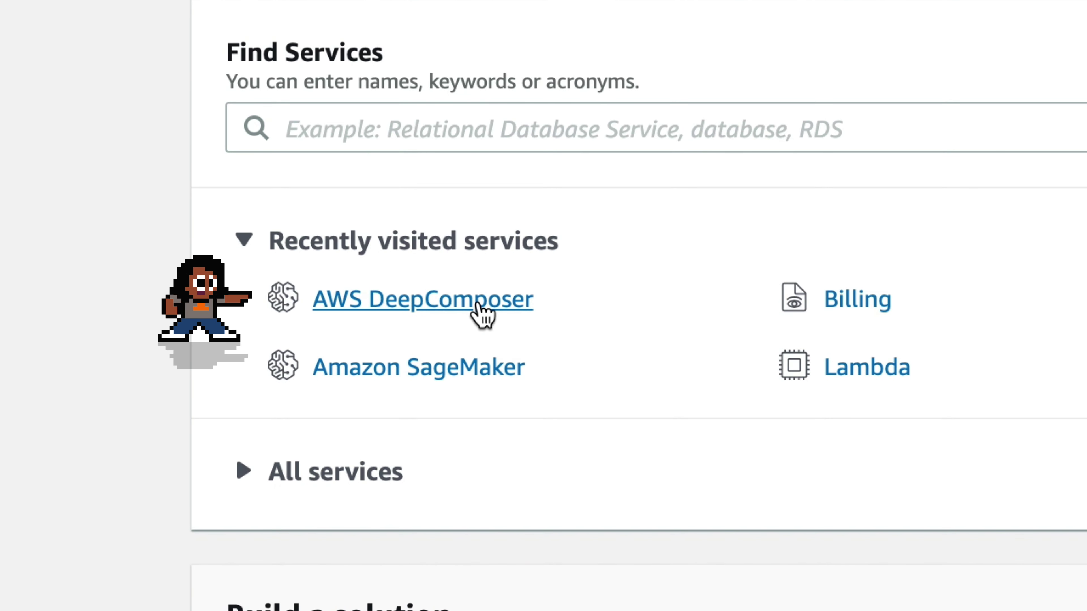
Open AWS DeepComposer from recently visited services and expand its navigation menu
click(480, 305)
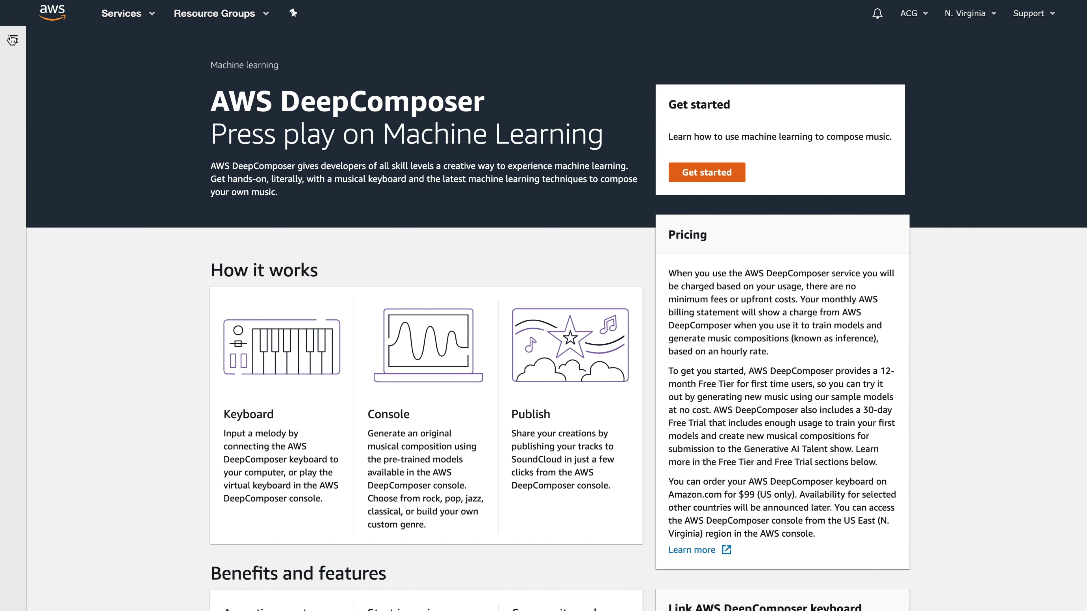
click(14, 41)
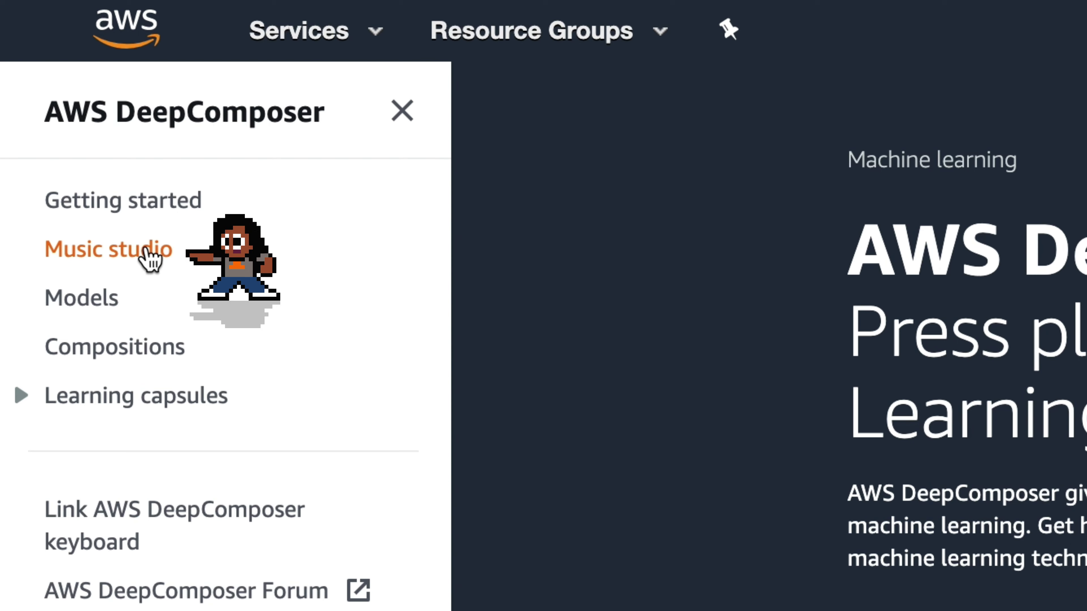
Go to the Music studio, which starts a composition with the Twinkle, Twinkle, Little Star melody
click(147, 252)
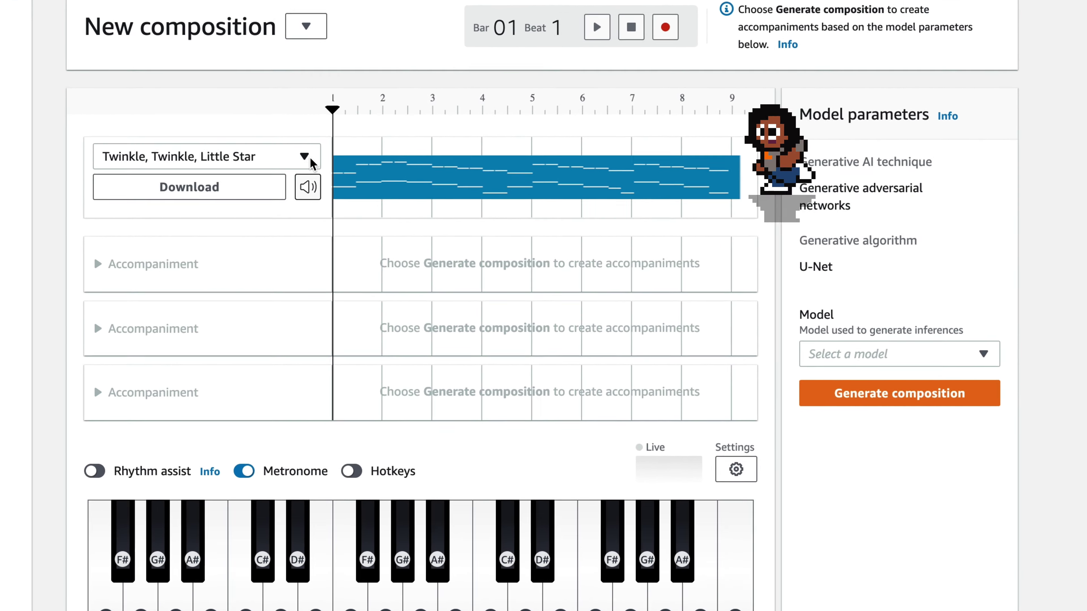
Switch the input melody to Deck the Halls, play it, then stop back at bar 1
click(311, 161)
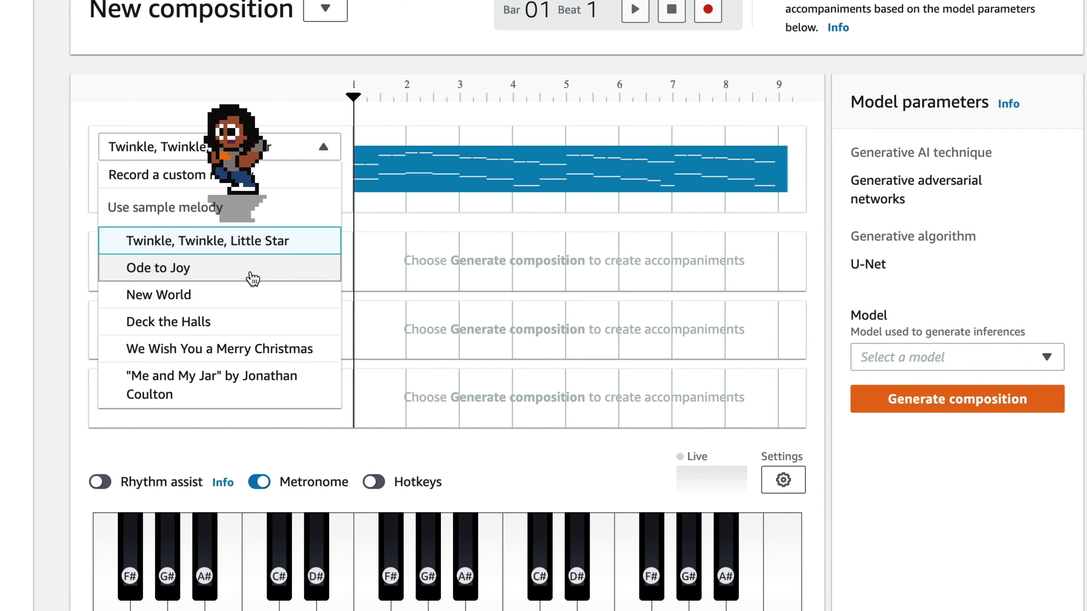
click(213, 321)
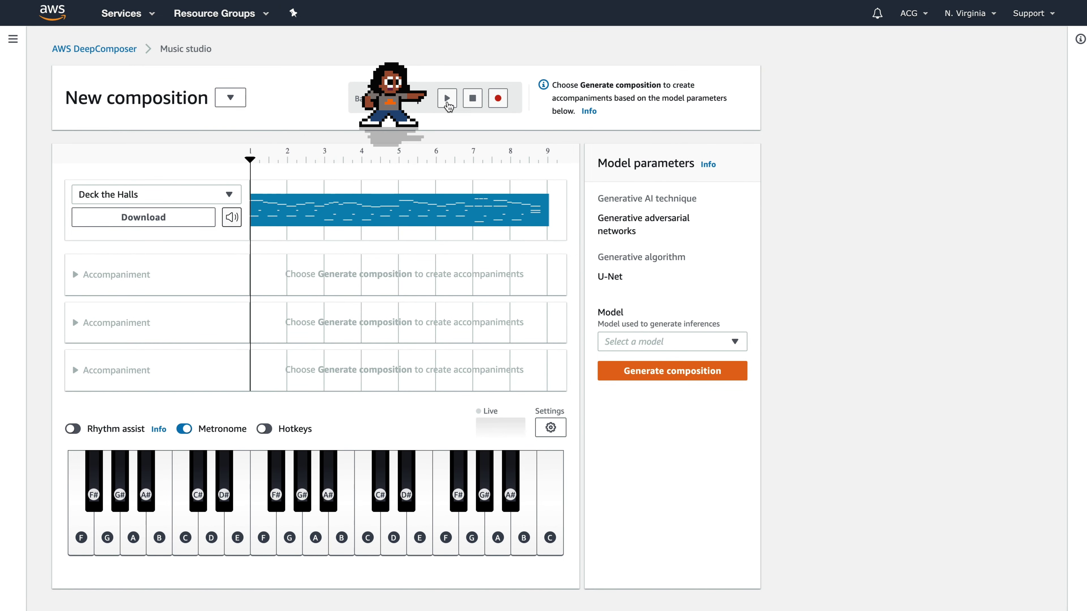
click(447, 99)
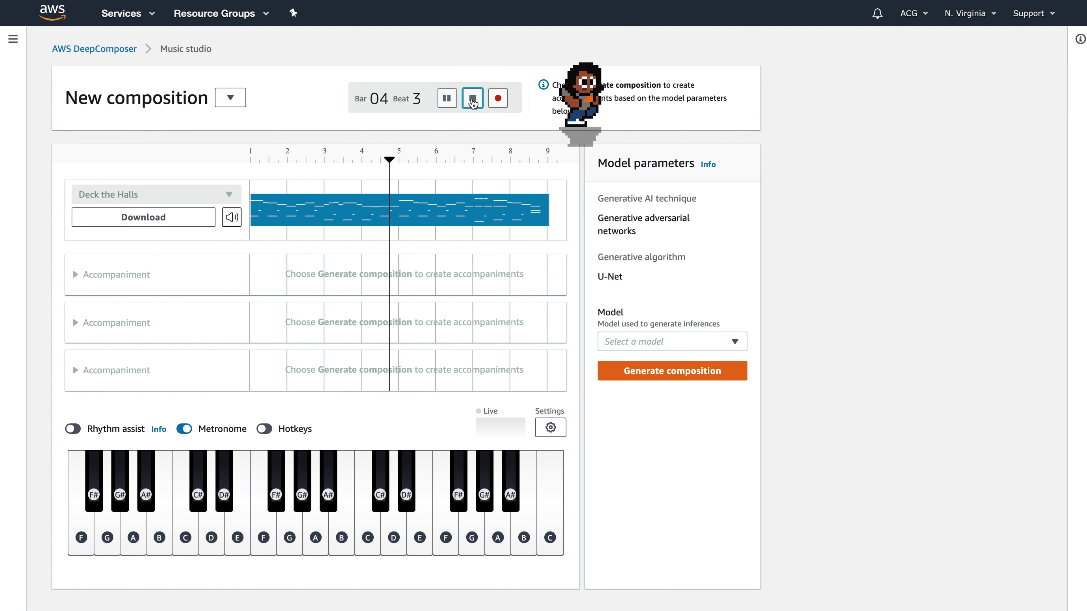
click(473, 101)
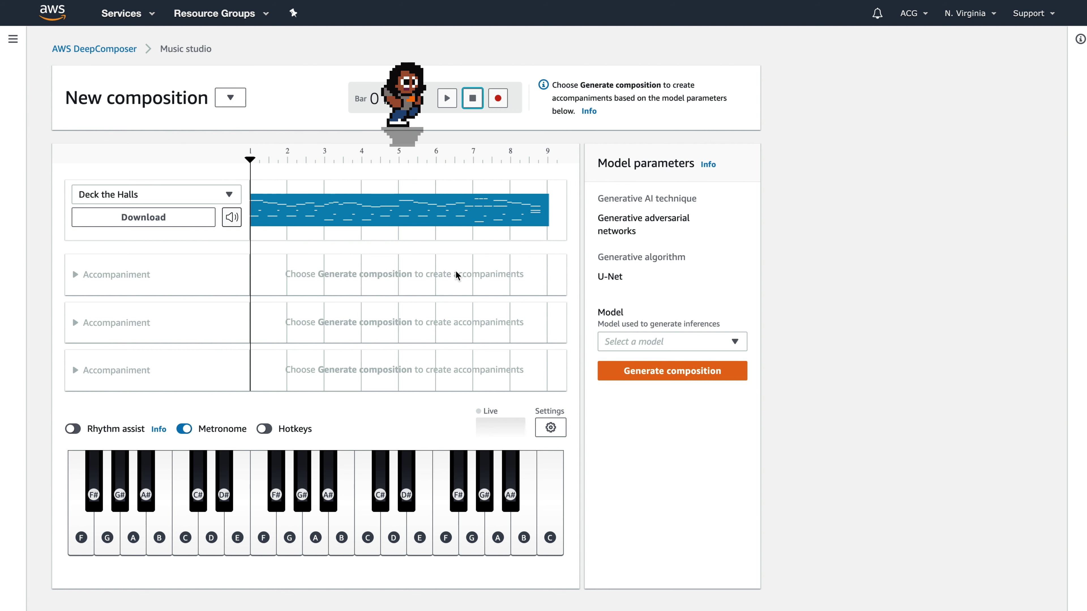
Record a custom input melody after the countdown, then play it back
click(498, 100)
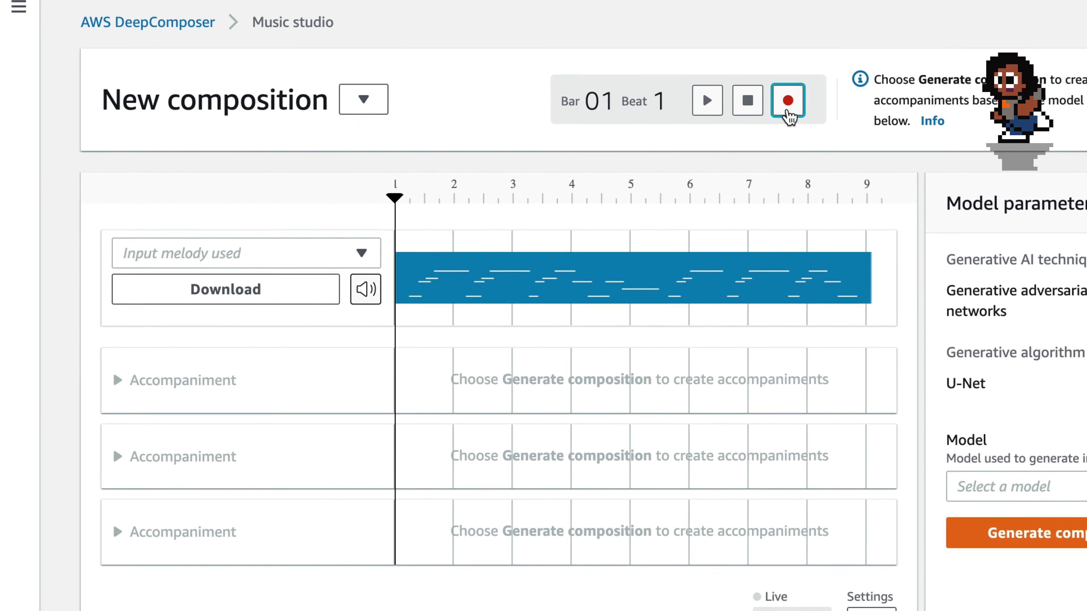
click(753, 101)
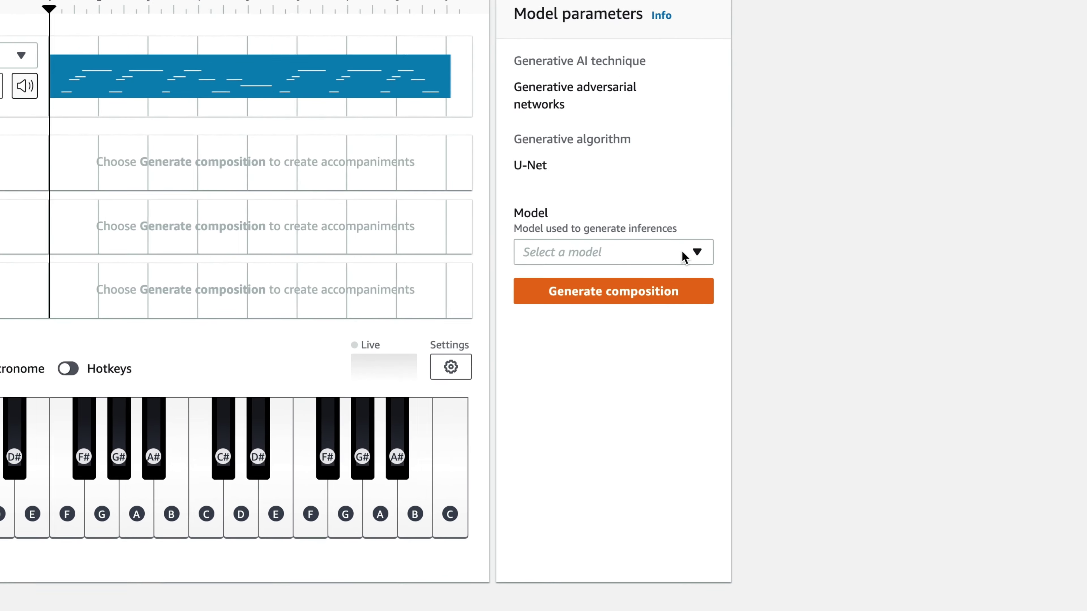
Pick the Jazz model, generate piano, bass and drums accompaniments, and play the result
click(680, 209)
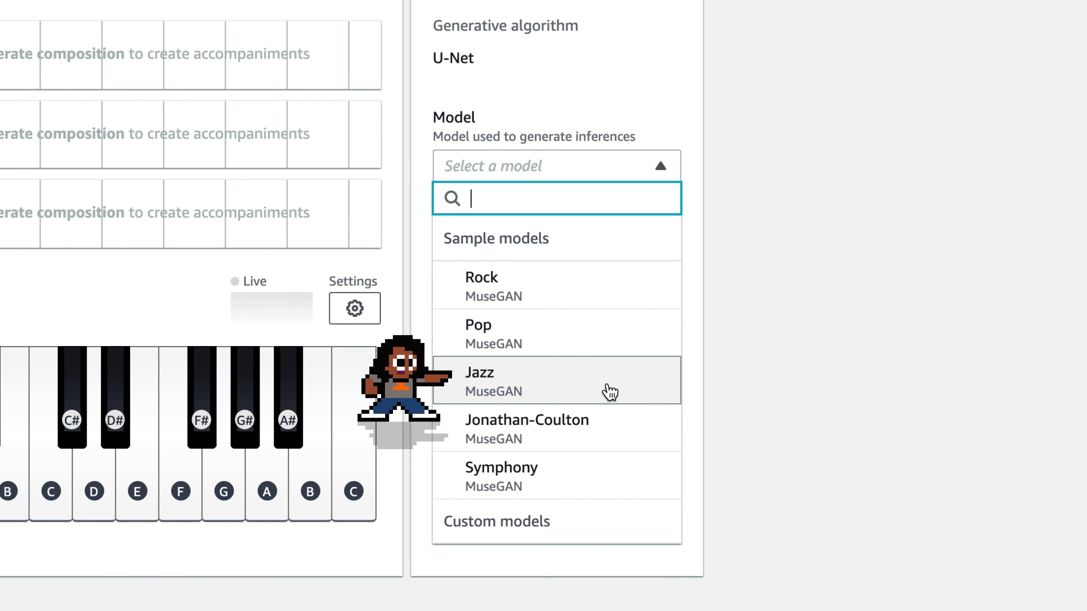
click(610, 392)
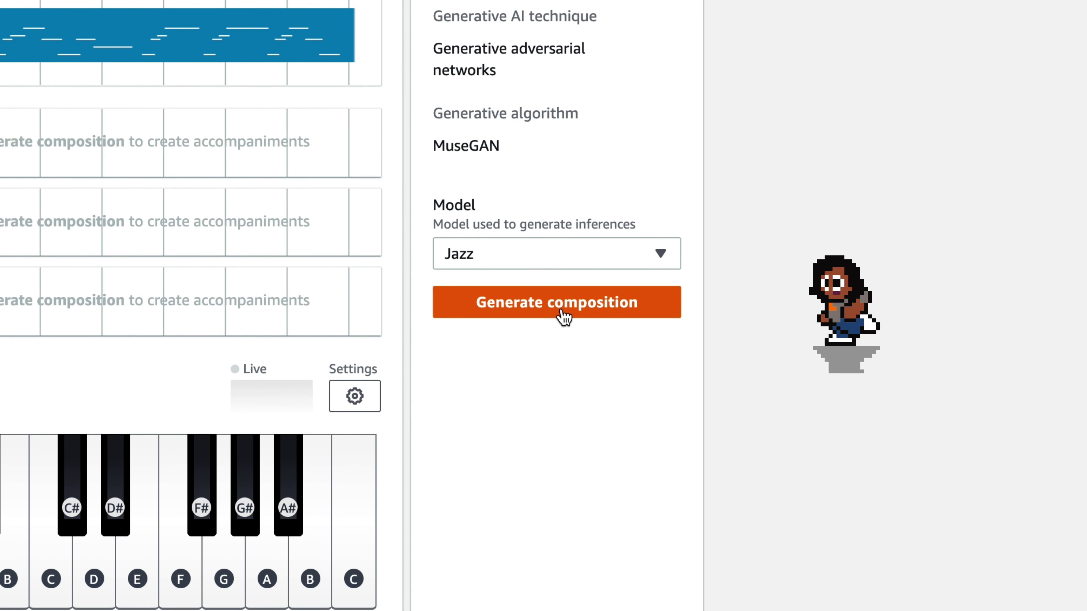
click(564, 316)
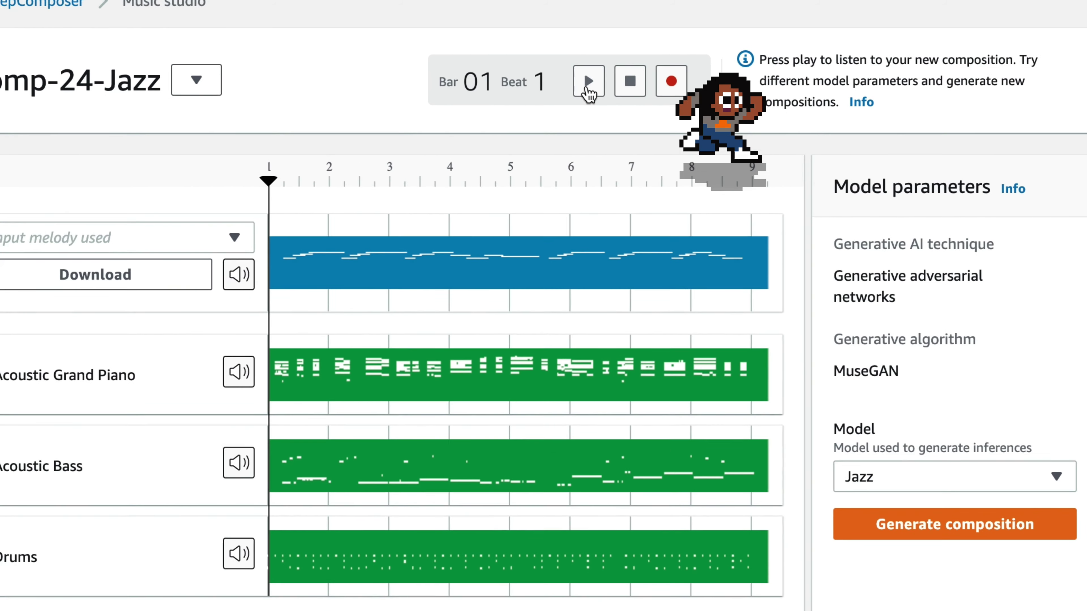
click(542, 117)
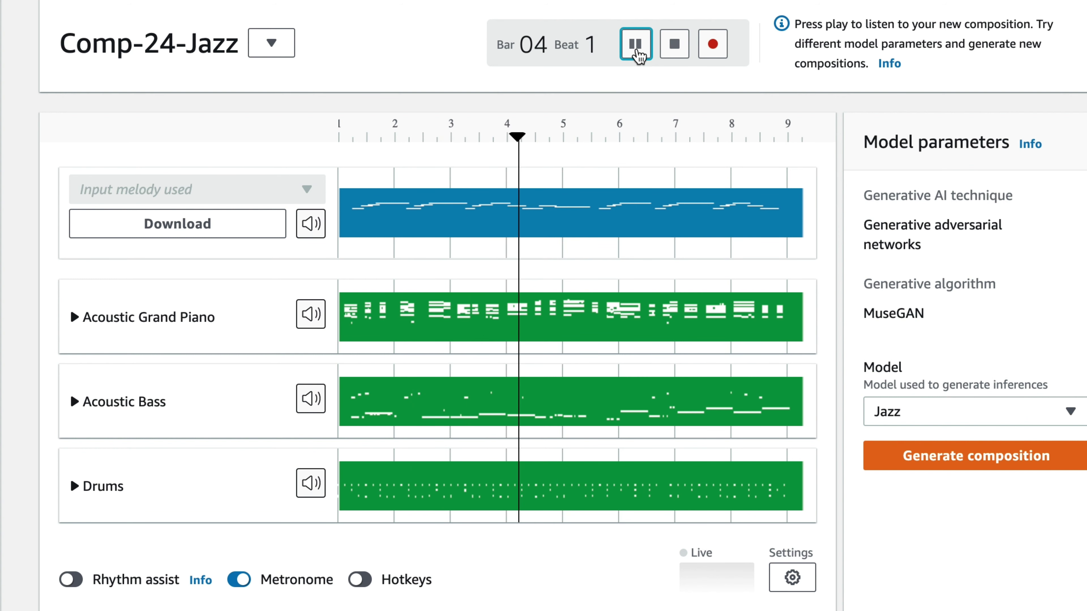
Pause Comp-24-Jazz around bar 4 and expand the Acoustic Grand Piano track's settings
click(637, 51)
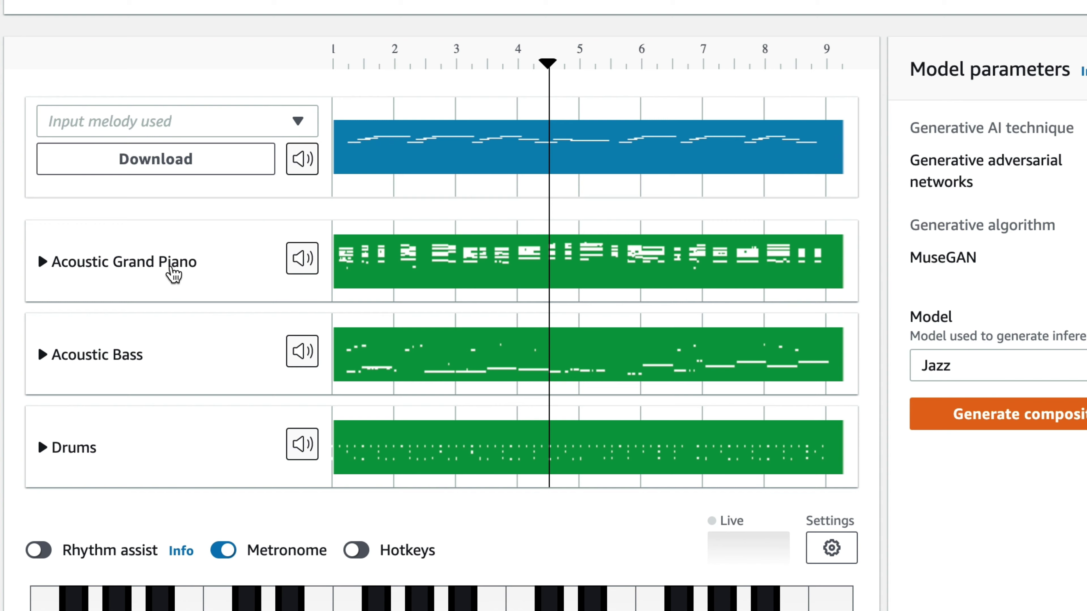
click(173, 274)
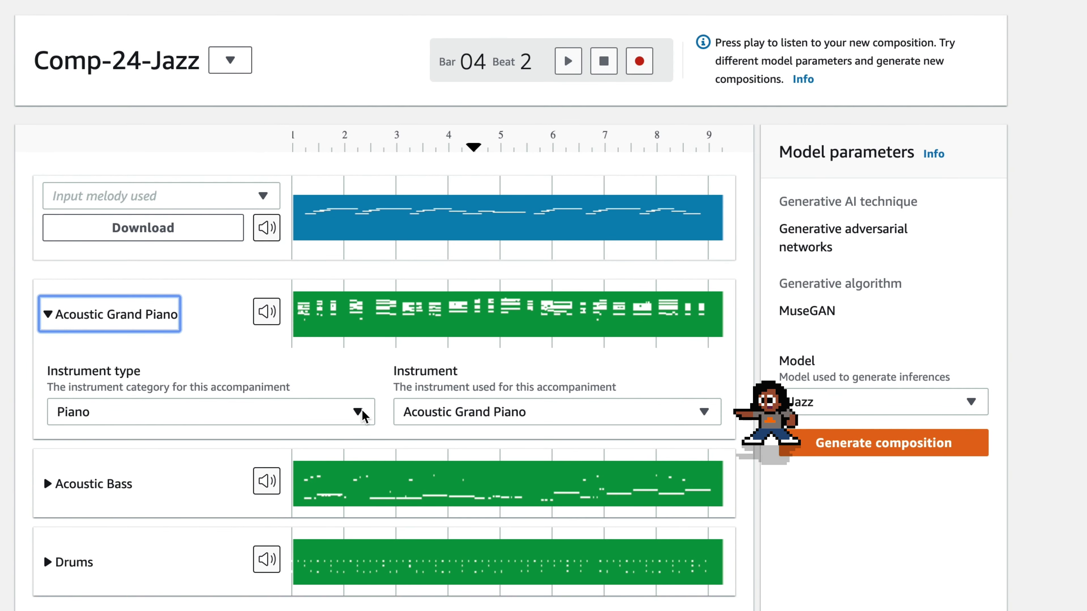
Keep instrument type Piano but switch the instrument to Electric Piano 2, then collapse the track
click(360, 413)
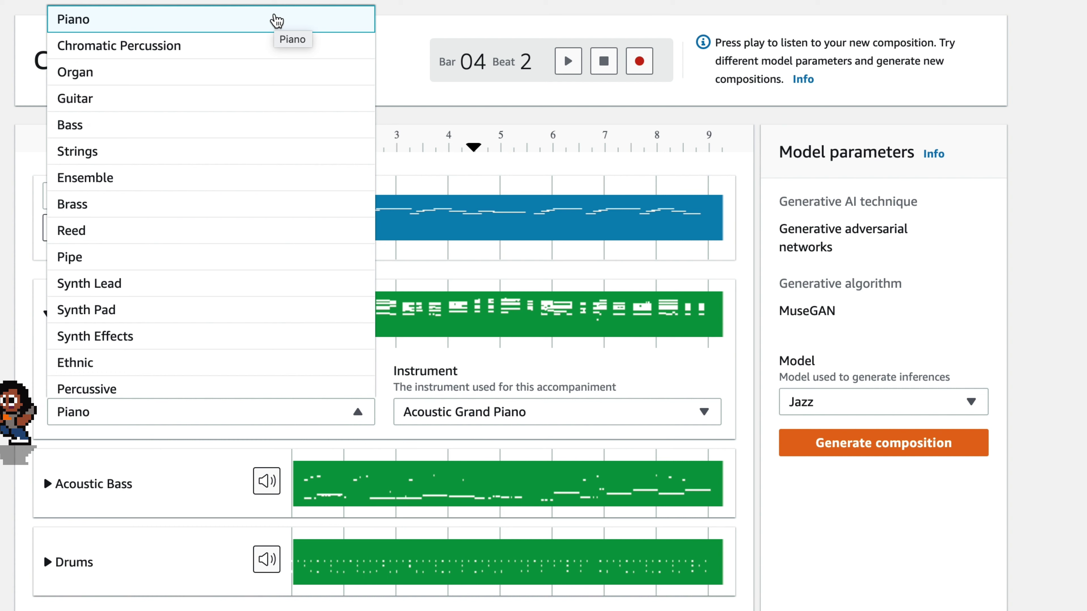
click(276, 19)
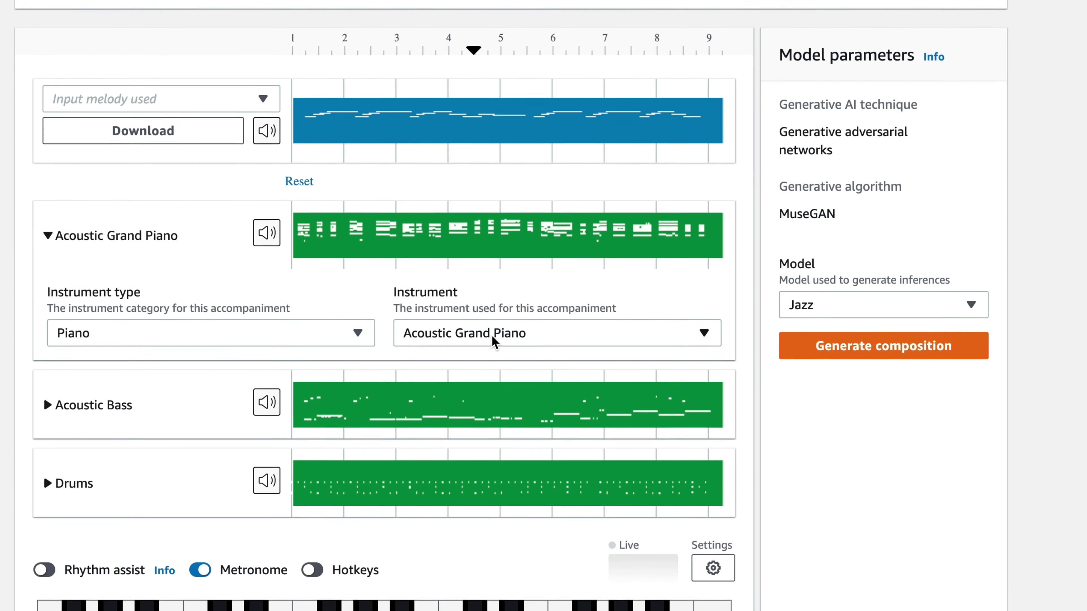
click(494, 332)
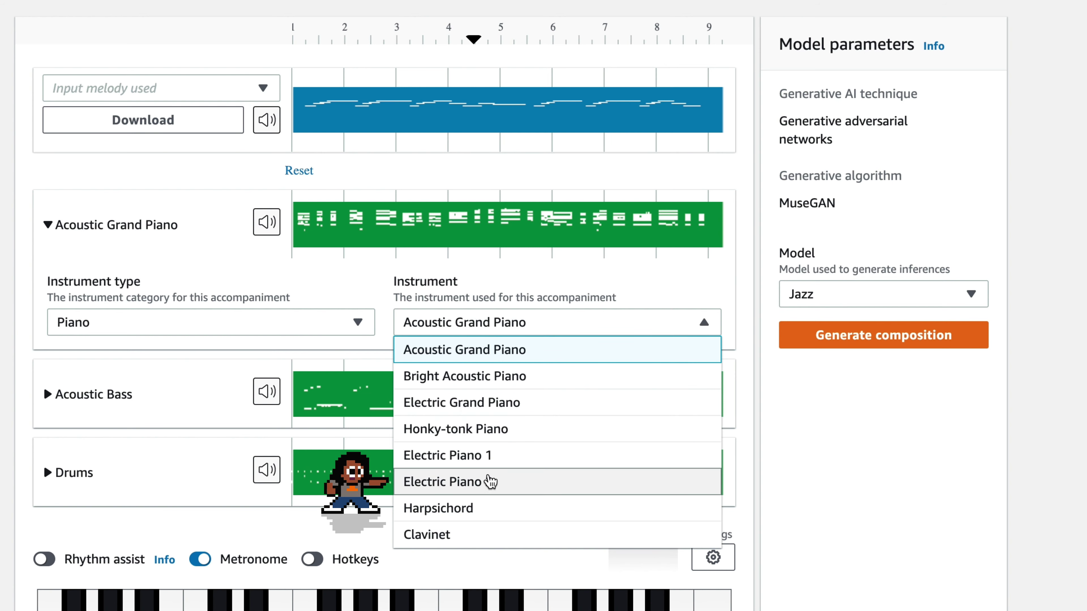
click(489, 483)
click(95, 231)
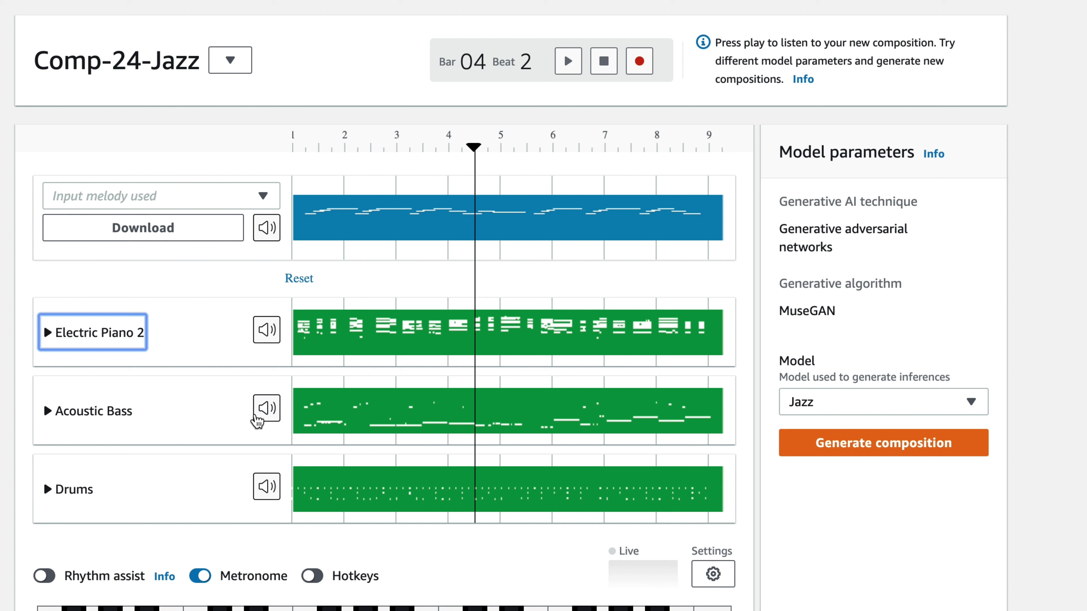
Mute bass, drums and input melody, then play Electric Piano 2 alone and stop
click(266, 409)
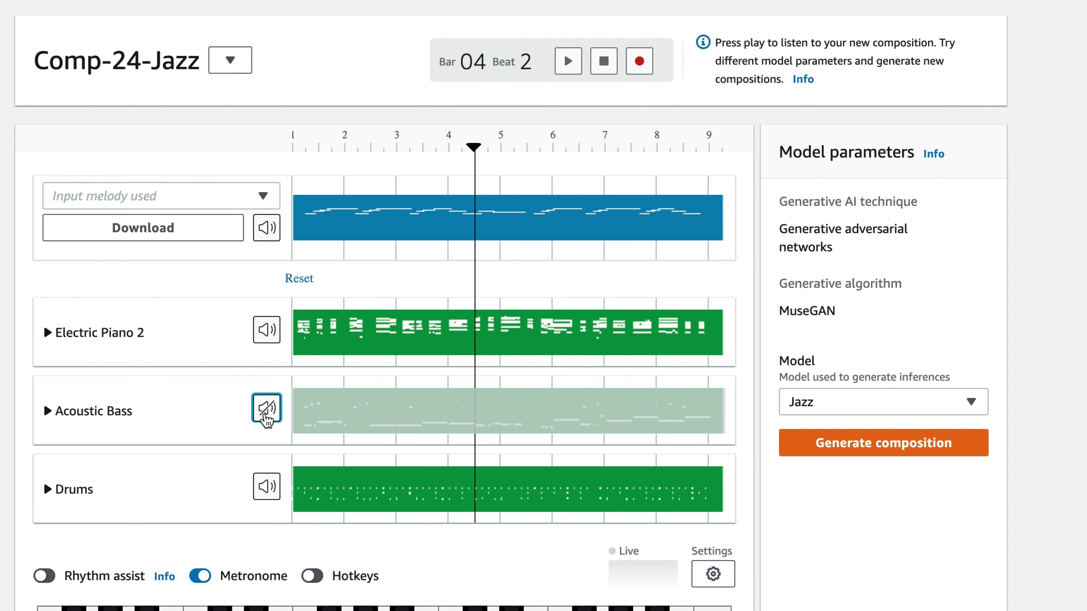
click(265, 497)
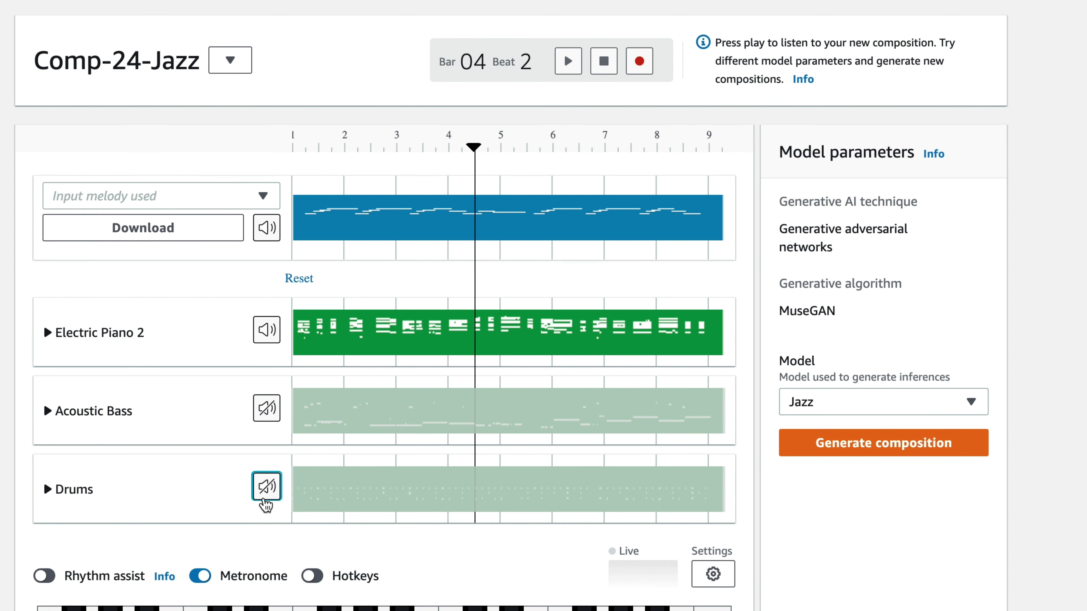
click(265, 229)
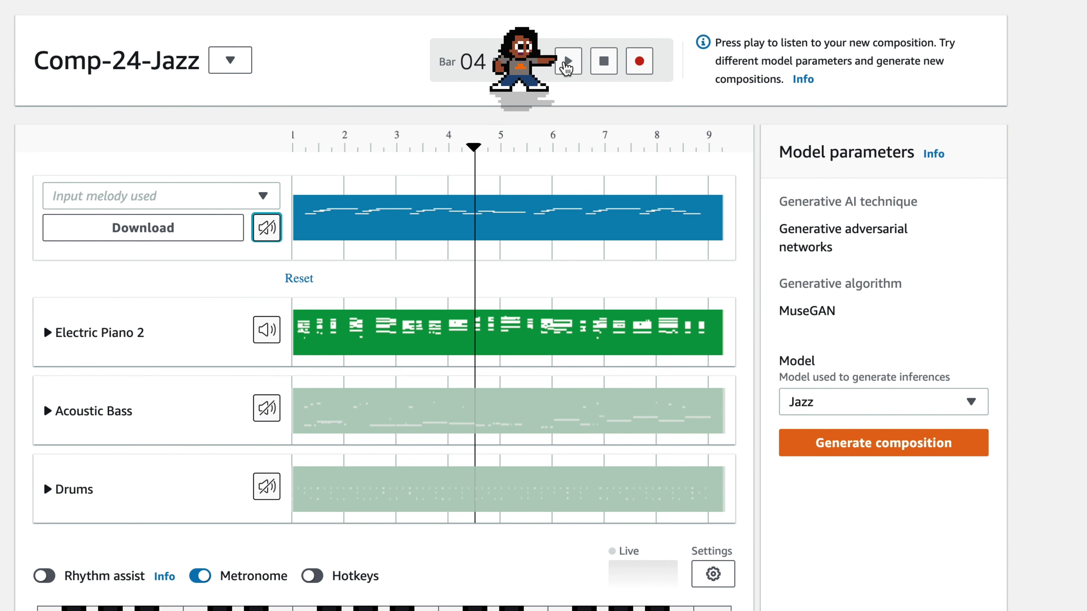
click(566, 63)
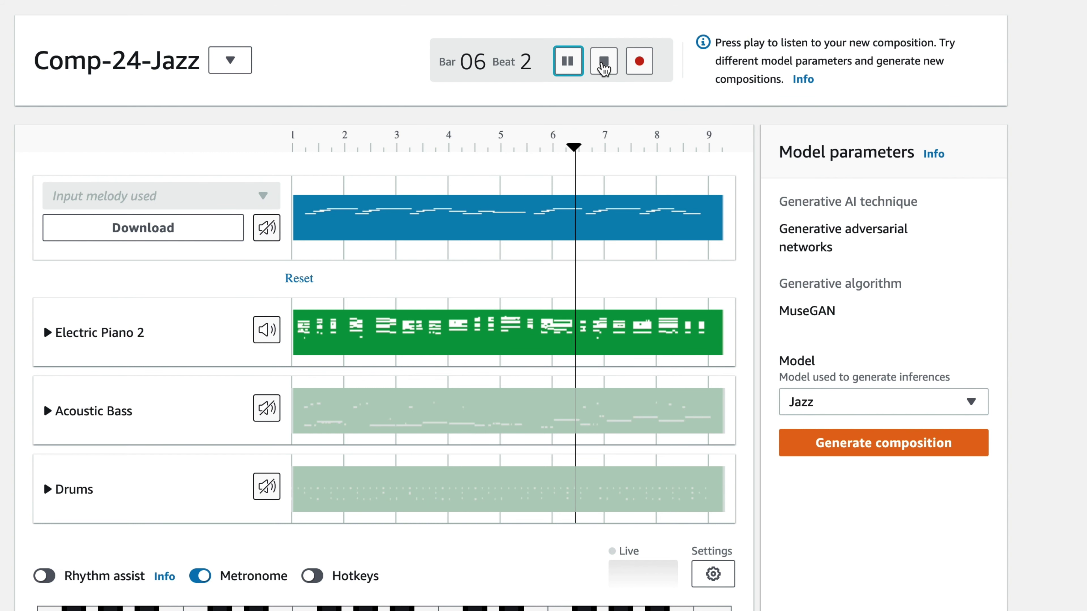
click(604, 64)
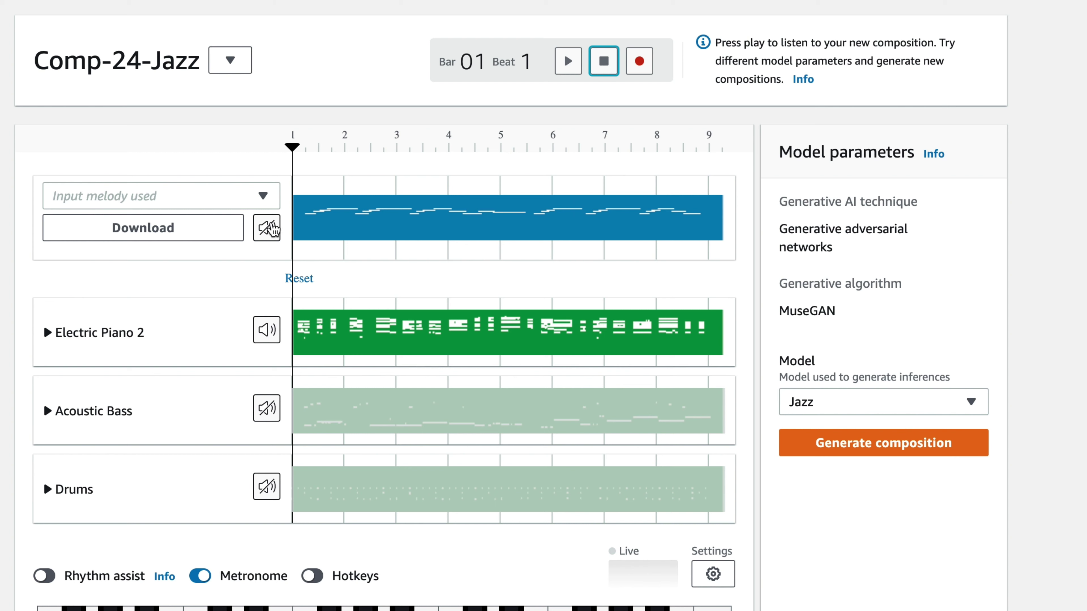
Replay with the input melody briefly unmuted, mute it again, and stop at bar 1
click(270, 228)
click(568, 61)
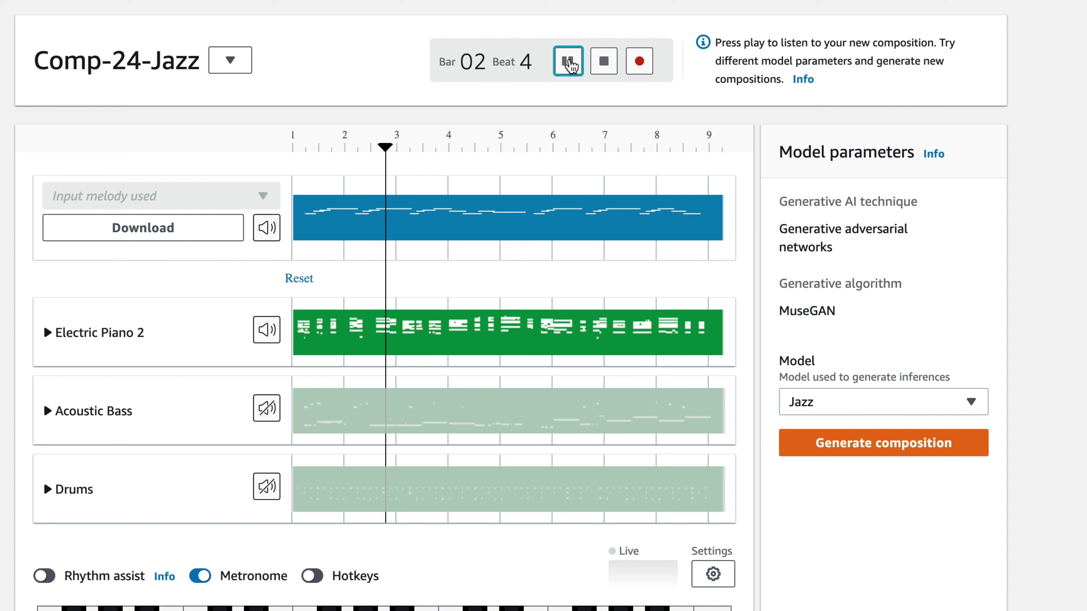
click(267, 228)
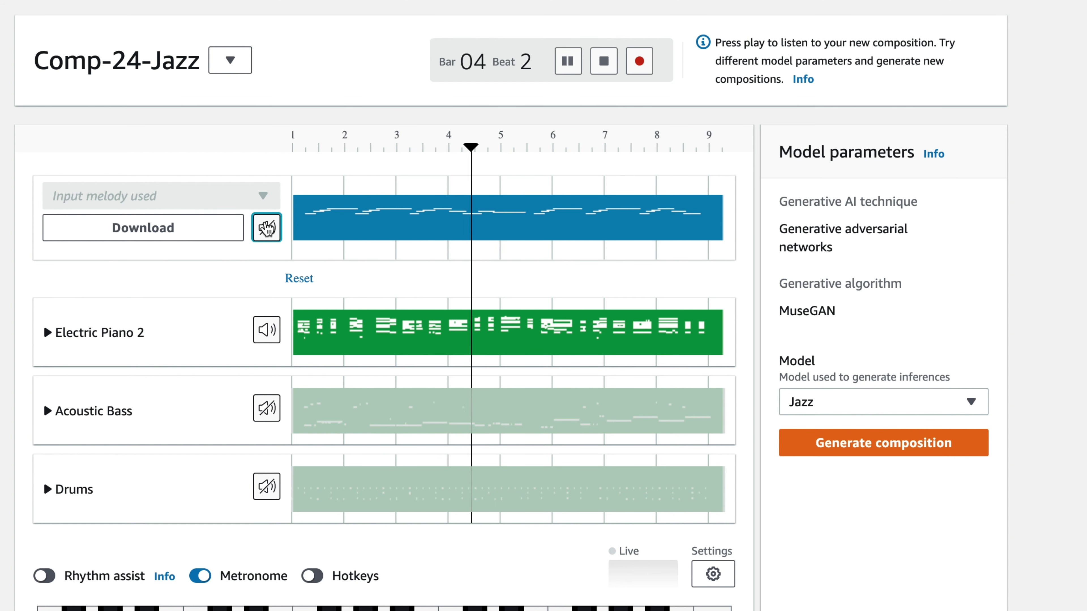
click(603, 62)
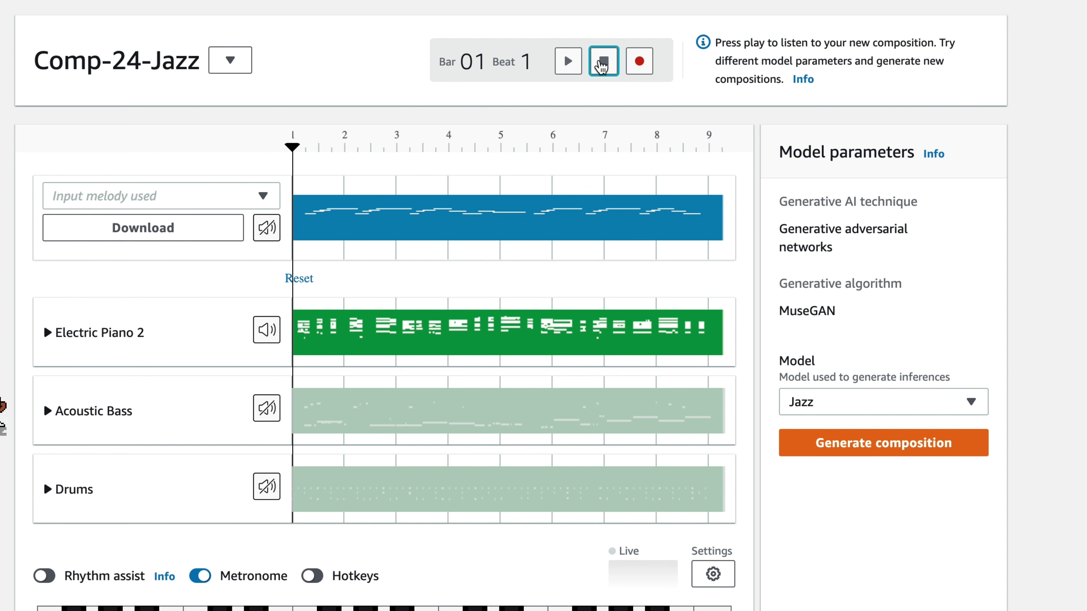
Set the Acoustic Bass track to instrument type Reed and instrument English Horn
click(120, 419)
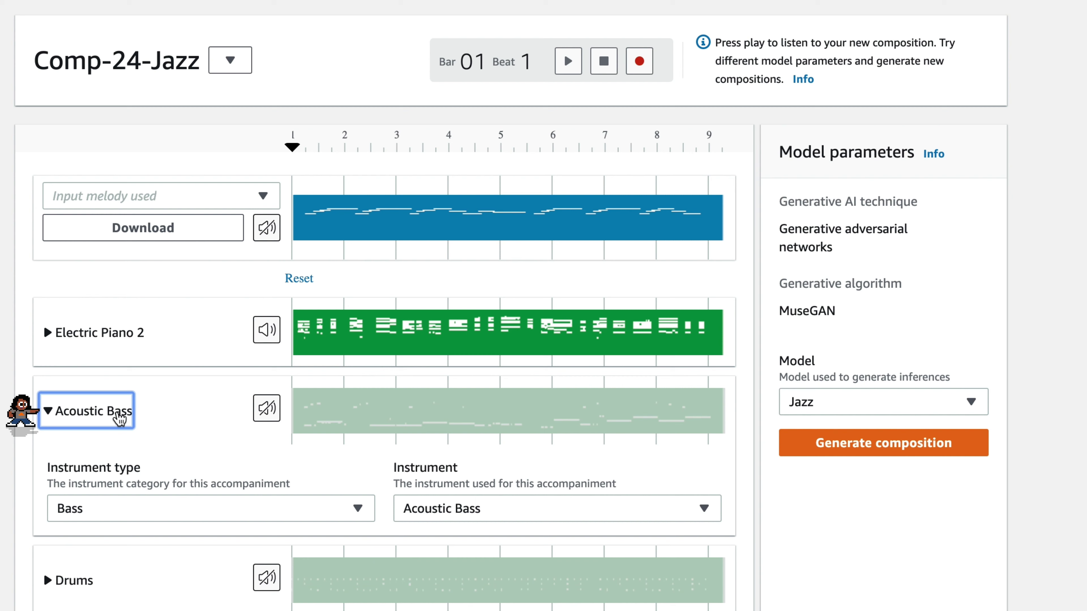
click(368, 515)
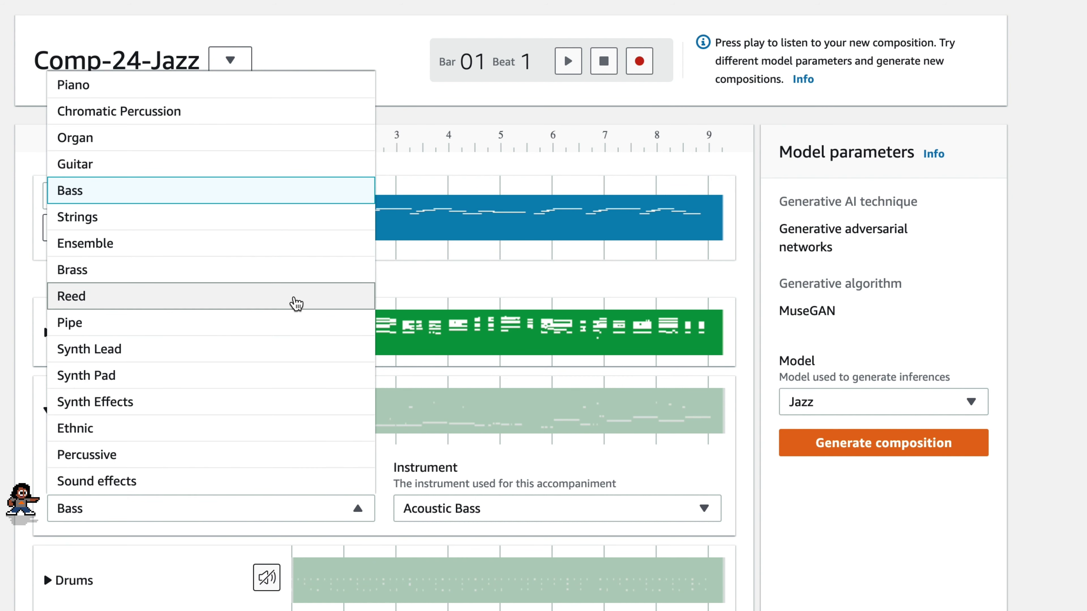
click(295, 302)
scroll(645, 409, down, 3)
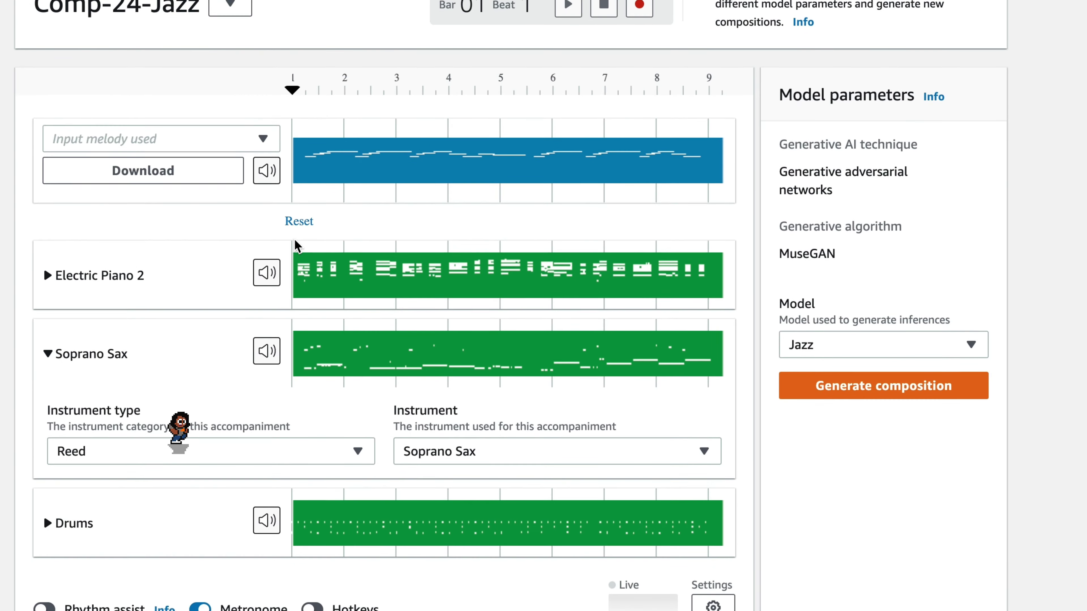
scroll(647, 410, down, 1)
click(704, 341)
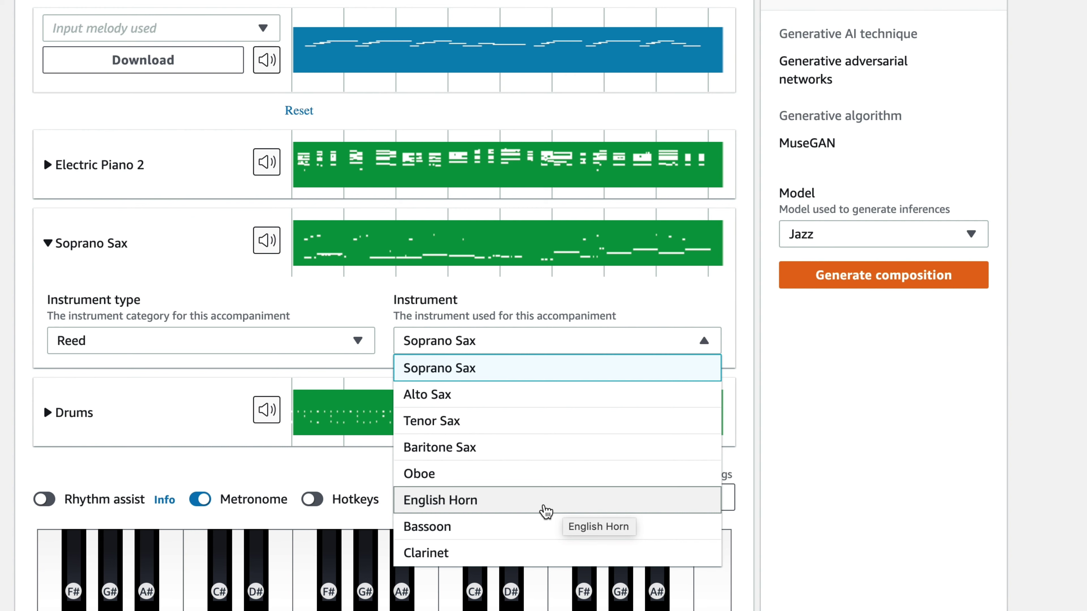
click(546, 512)
scroll(546, 517, up, 4)
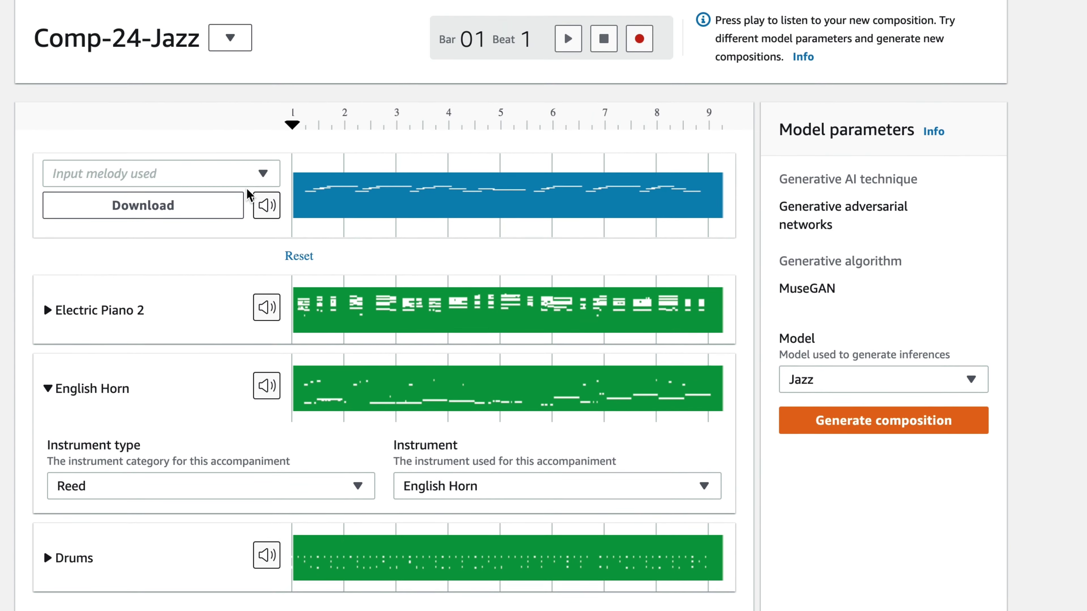
Mute melody, Electric Piano 2 and Drums, play English Horn solo, then mute it too
click(265, 227)
click(266, 331)
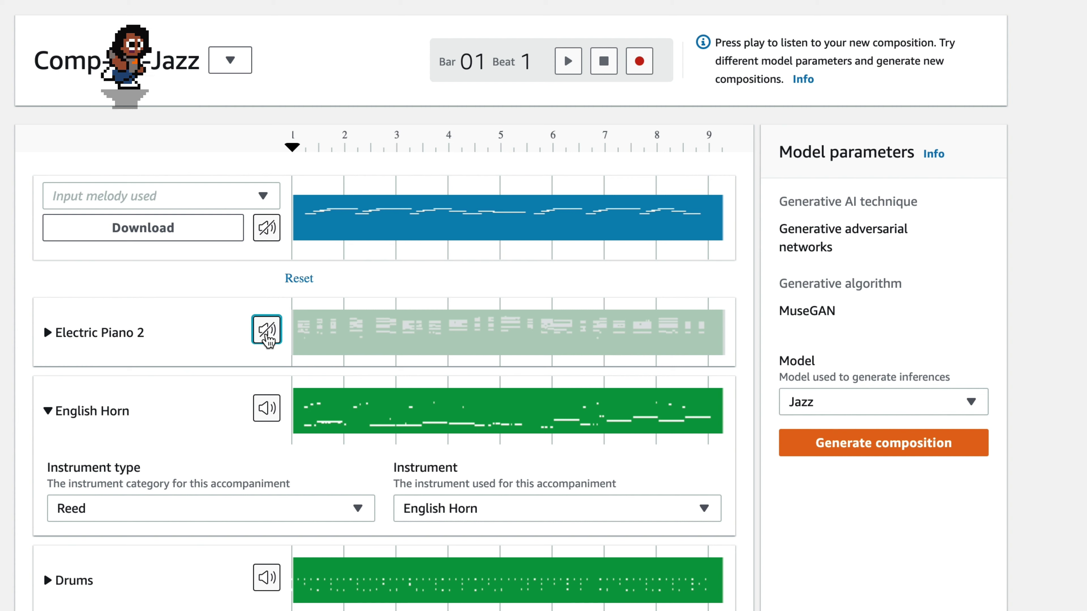
click(267, 577)
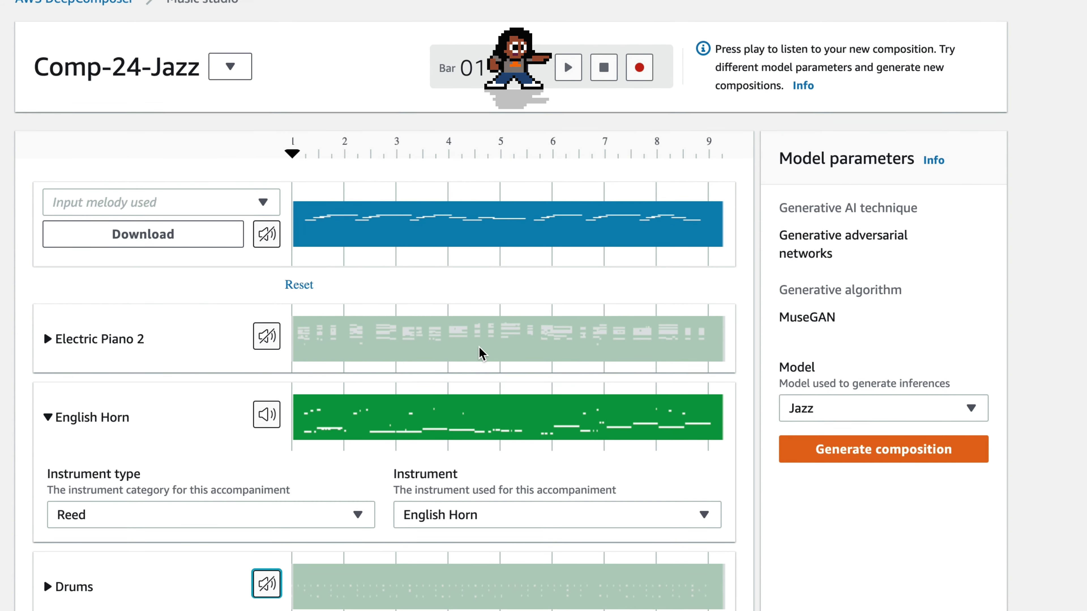
click(571, 64)
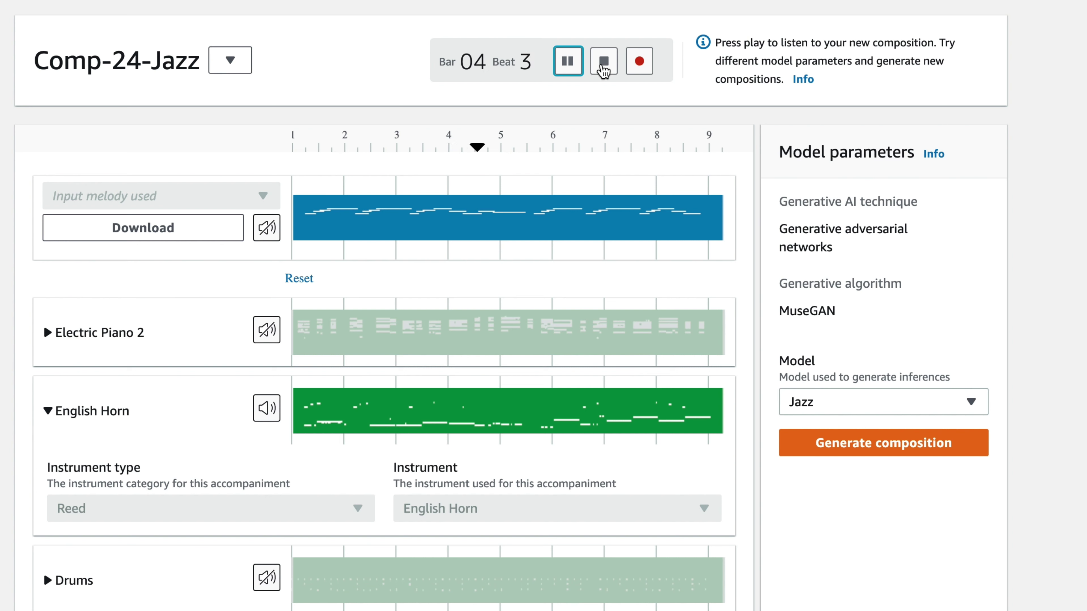
click(603, 65)
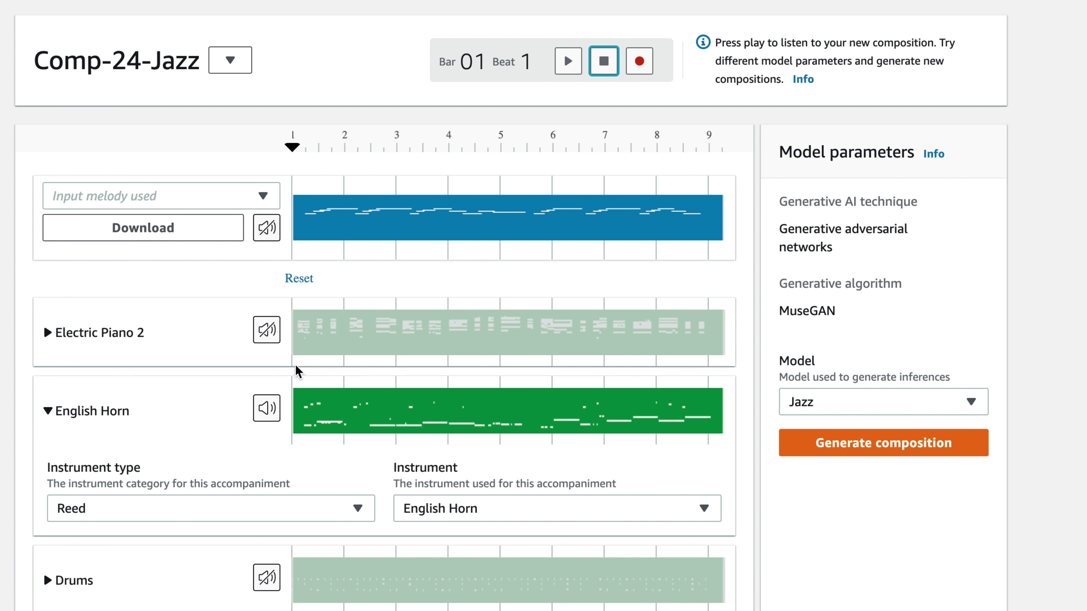
click(265, 409)
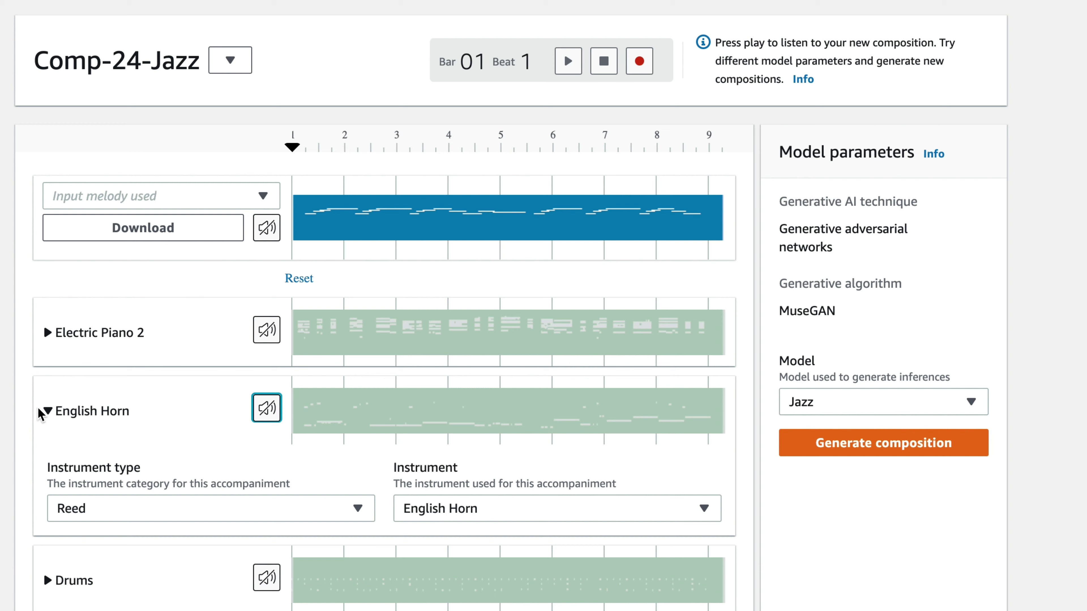
click(45, 412)
Collapse English Horn, expand the Drums details, unmute Drums, and play the drums alone
click(45, 412)
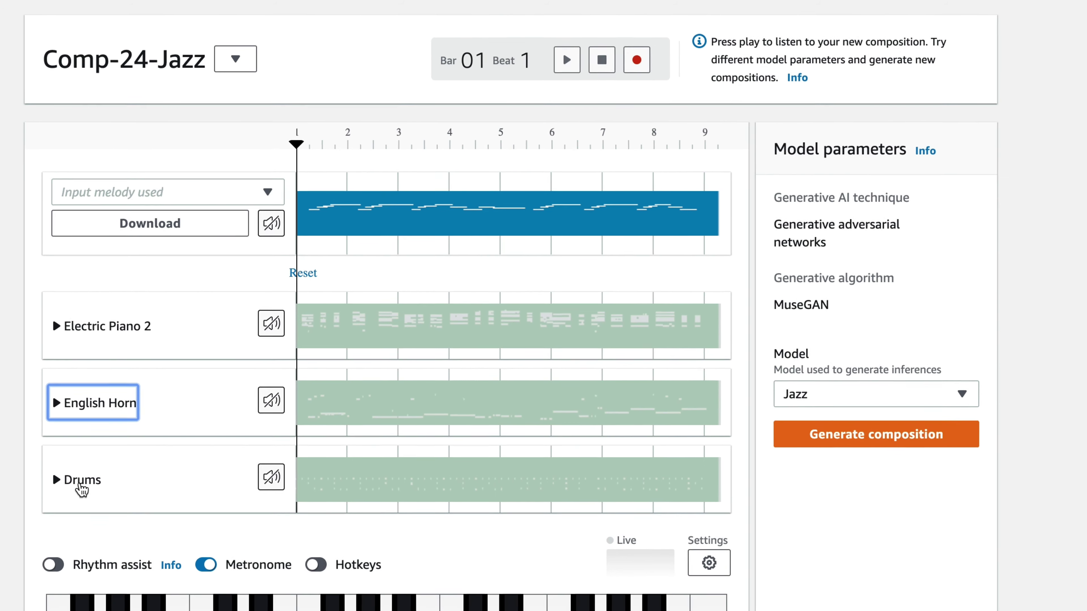
click(112, 448)
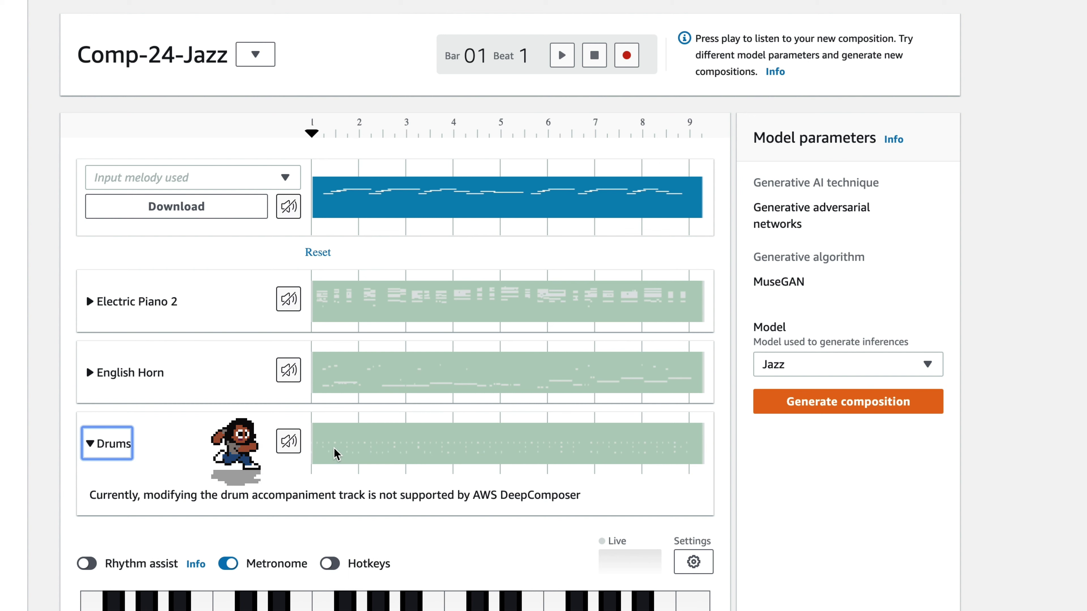
click(288, 442)
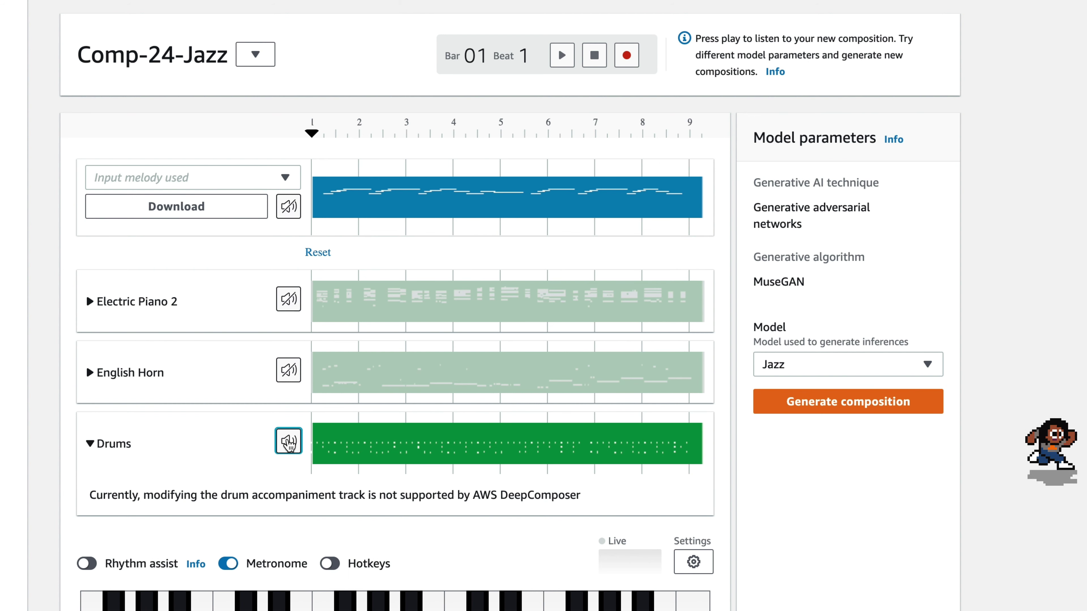
click(563, 56)
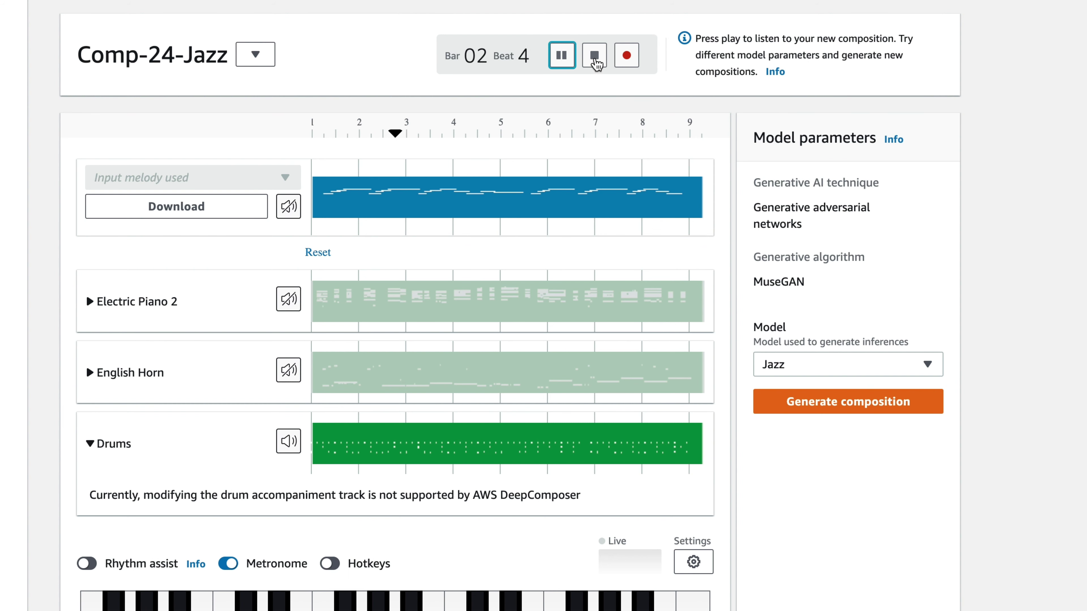
click(596, 60)
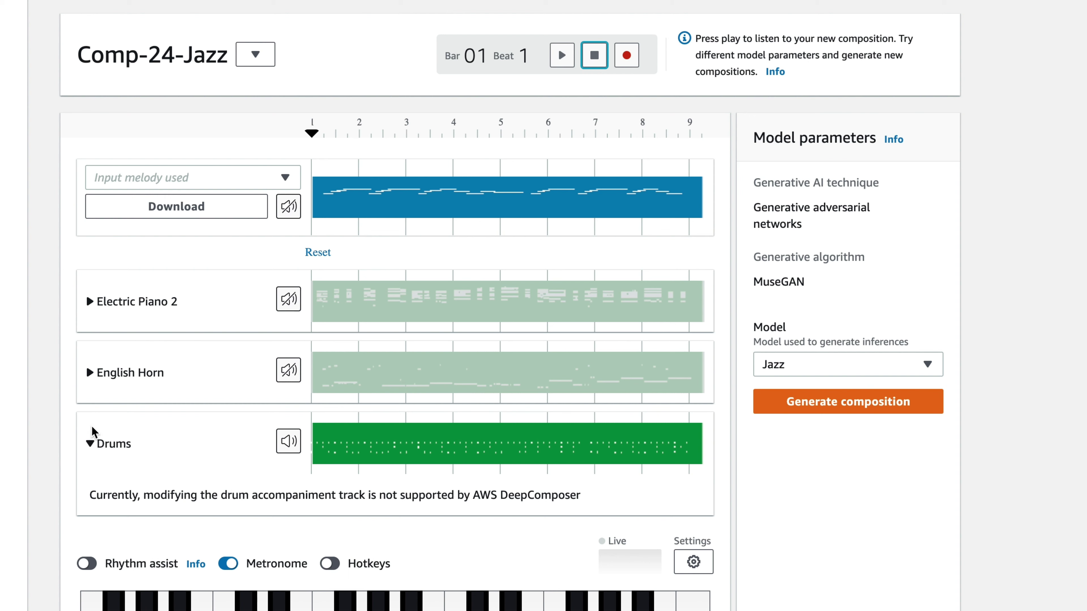
Unmute English Horn and Electric Piano 2, then play and stop Comp-24-Jazz with all three tracks
click(295, 377)
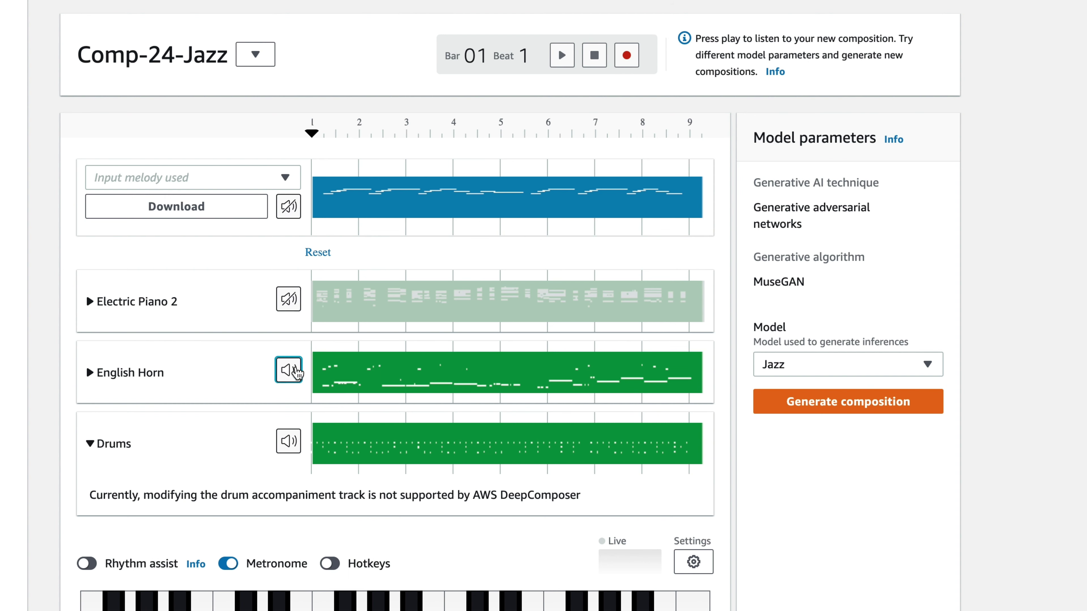
click(288, 299)
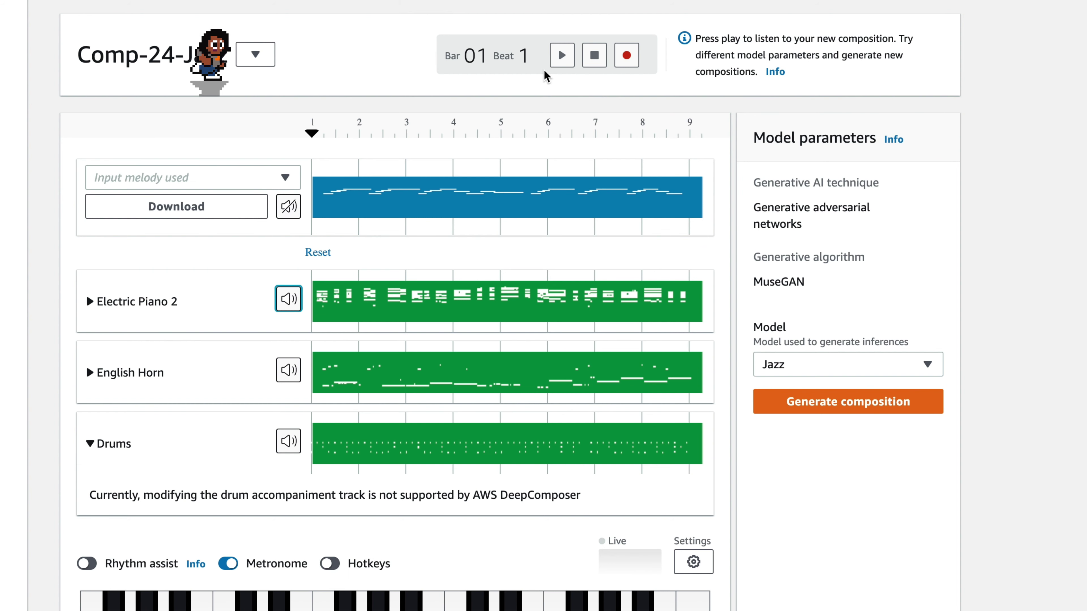
click(562, 60)
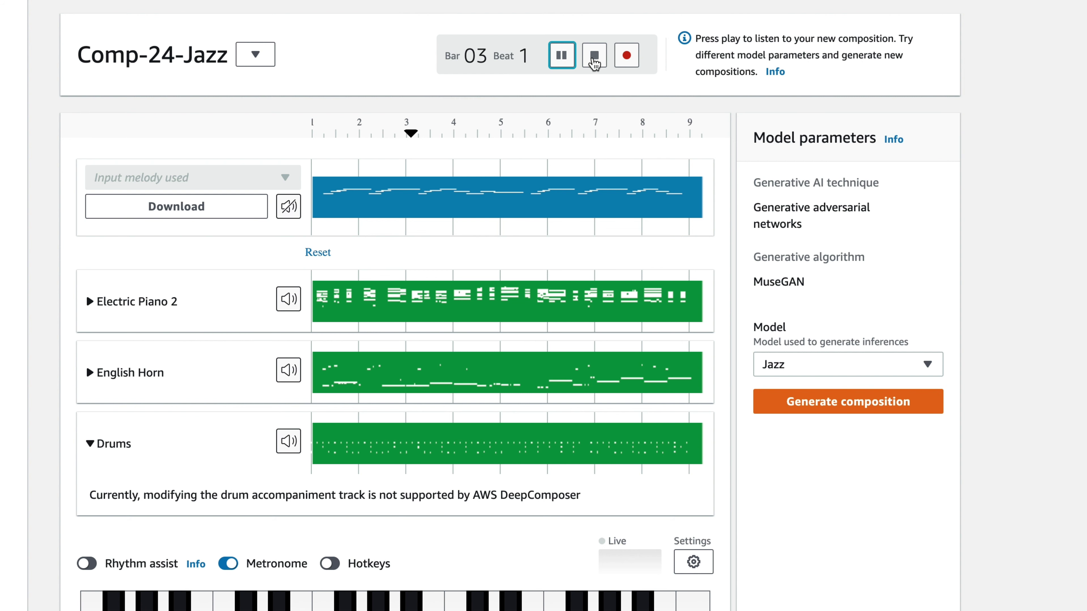
click(593, 56)
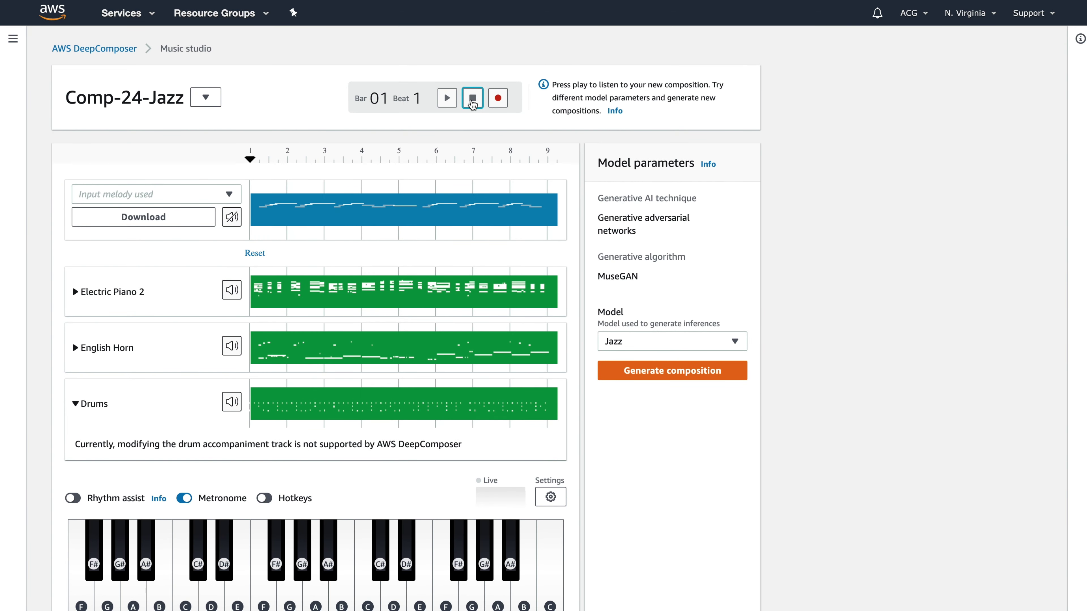
Unmute the input melody and play the composition with it, pausing around bar 3
click(233, 219)
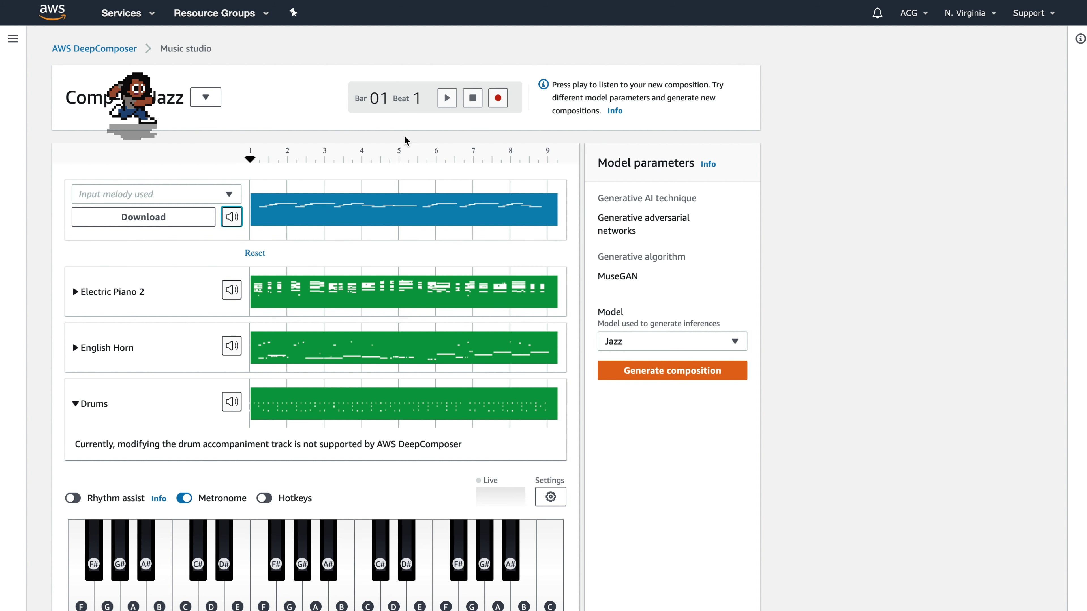
click(447, 99)
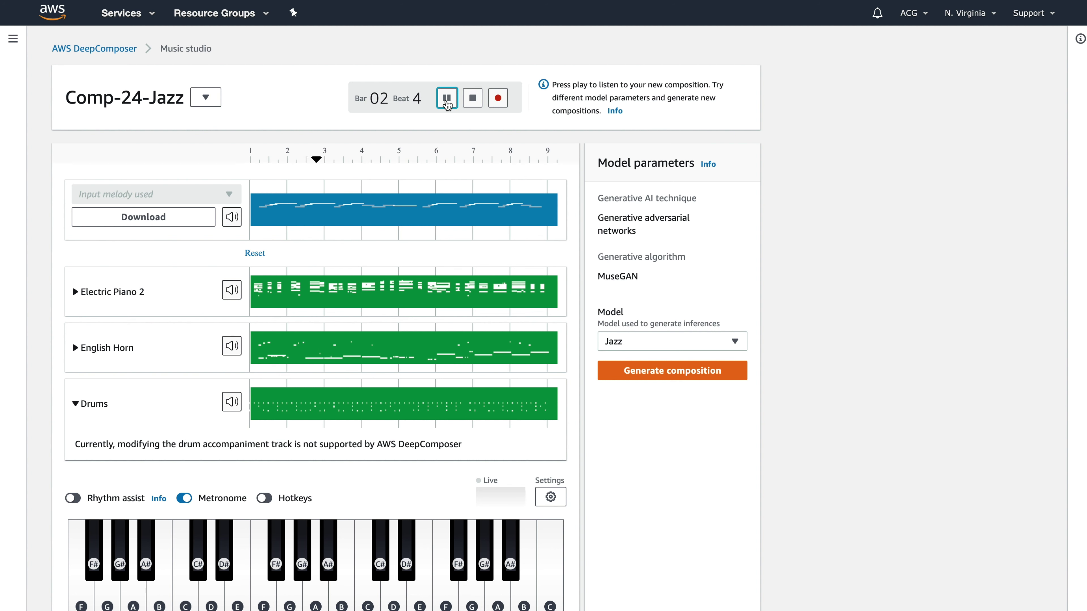
click(447, 103)
Mute the input melody again, resume playback without it, and stop back at bar 1
click(232, 218)
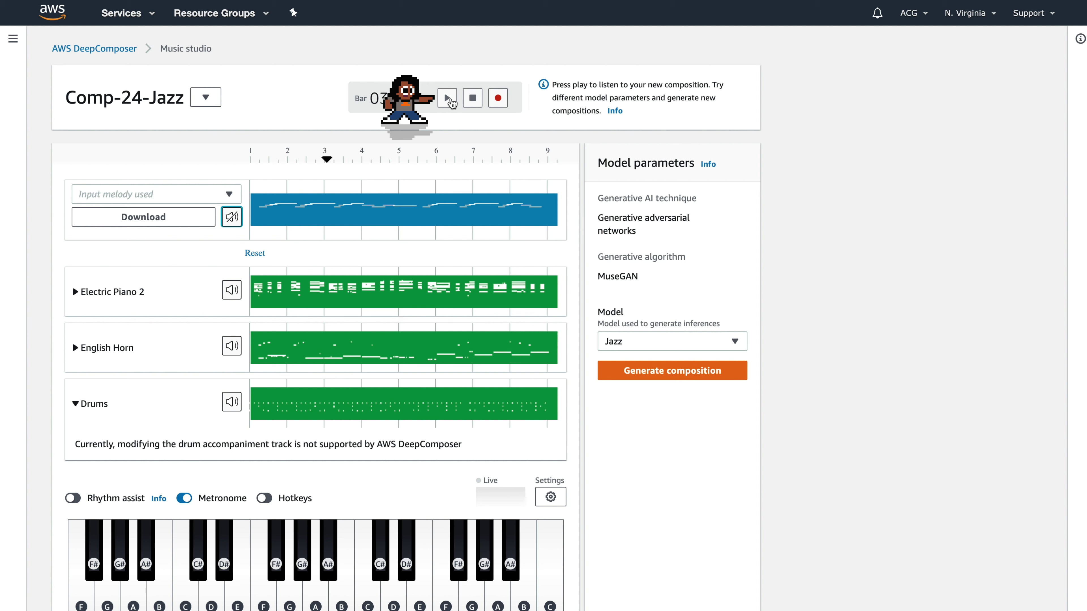
click(448, 98)
click(473, 98)
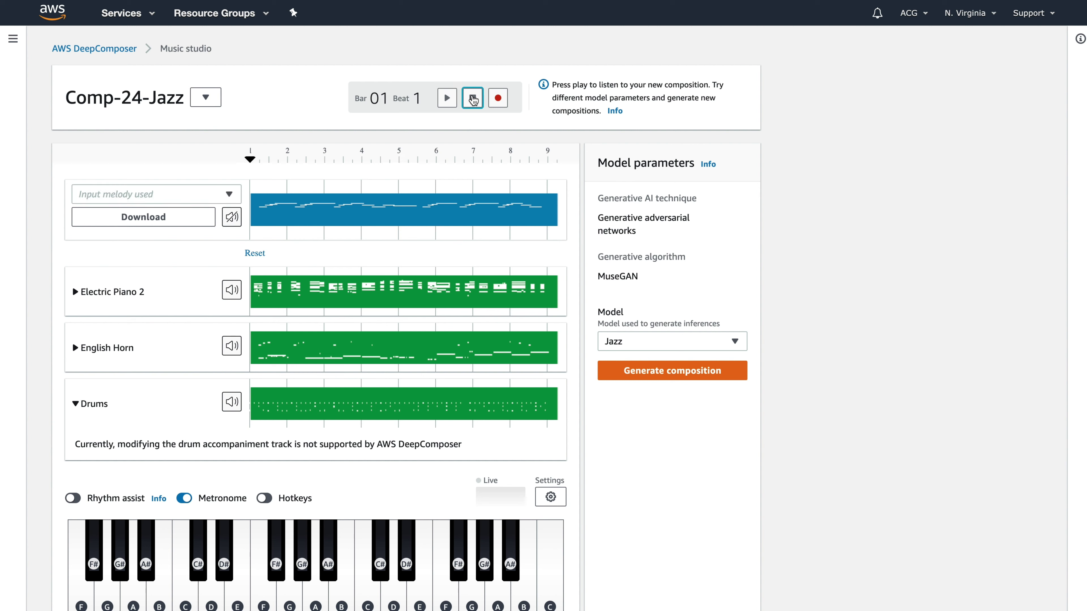